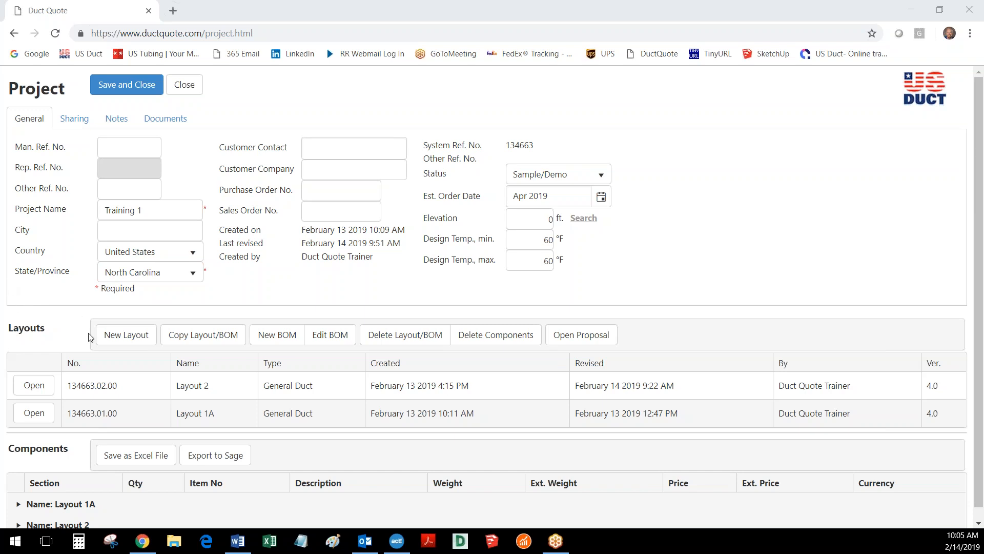
# Create a new General Duct layout titled "Layout 3" with IP - Standard units and a 30 x 30 ft floor
pyautogui.click(126, 339)
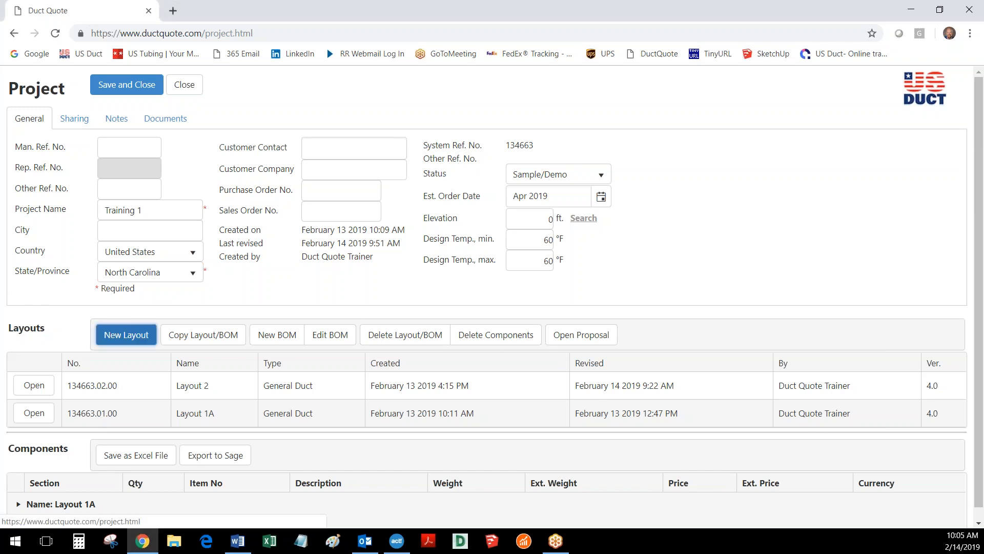
pyautogui.click(124, 343)
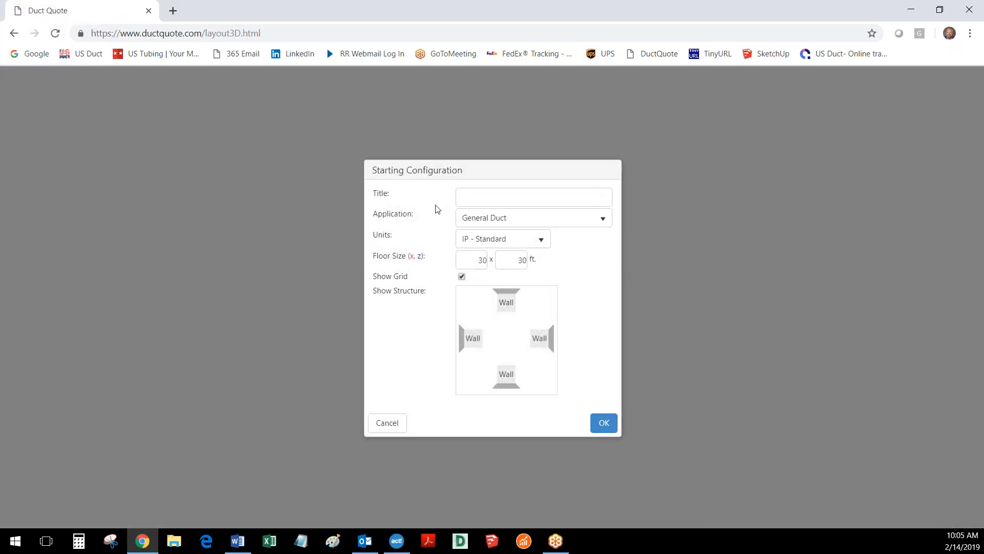
pyautogui.click(492, 193)
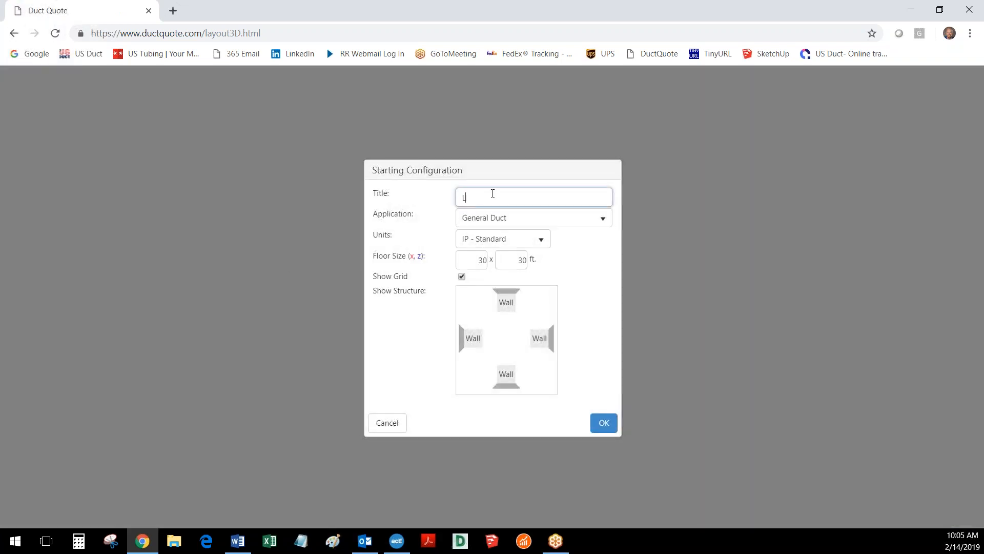
pyautogui.write('Layout 3')
pyautogui.click(603, 423)
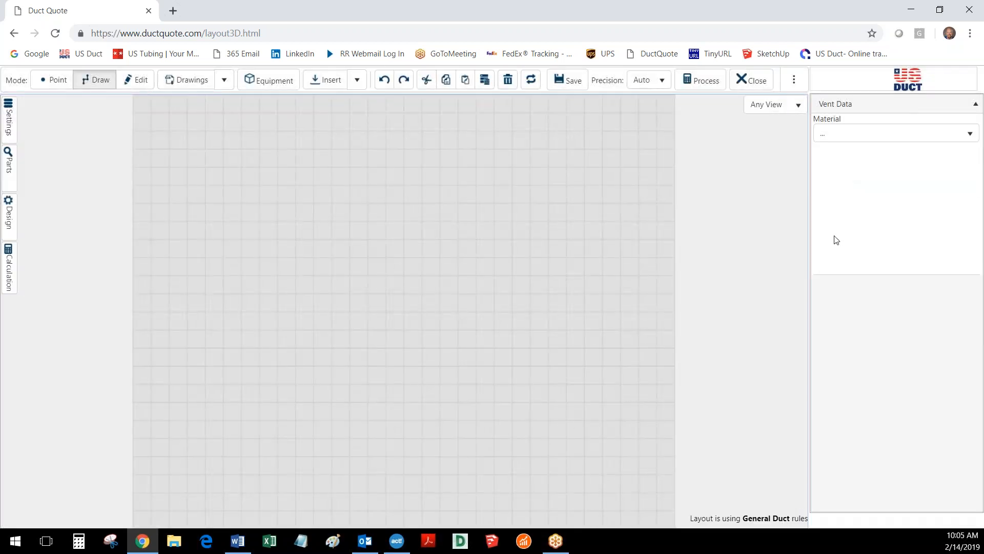
# Set the duct material to US-Duct and the diameter to 12 inches
pyautogui.click(860, 134)
pyautogui.click(848, 187)
pyautogui.click(949, 153)
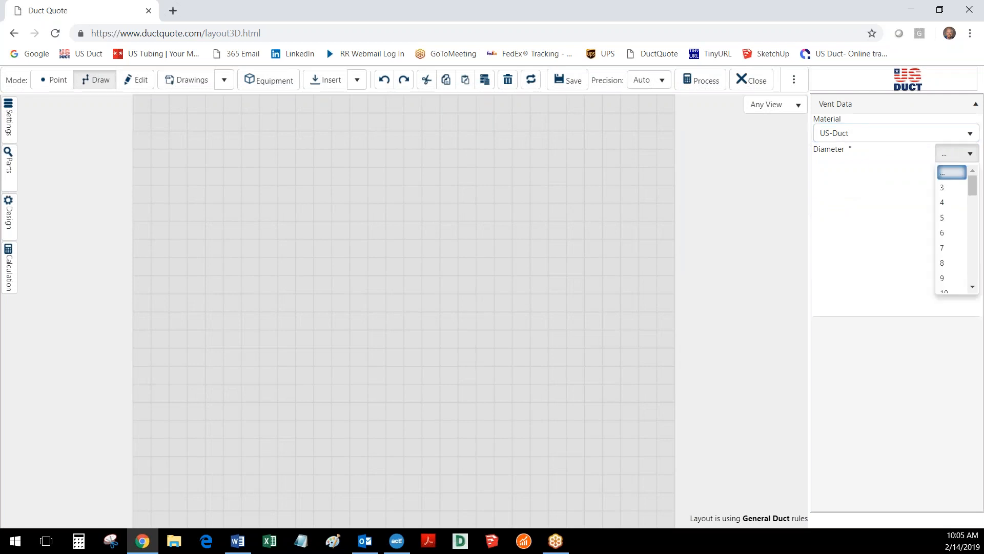
pyautogui.scroll(-2, 943, 241)
pyautogui.click(946, 259)
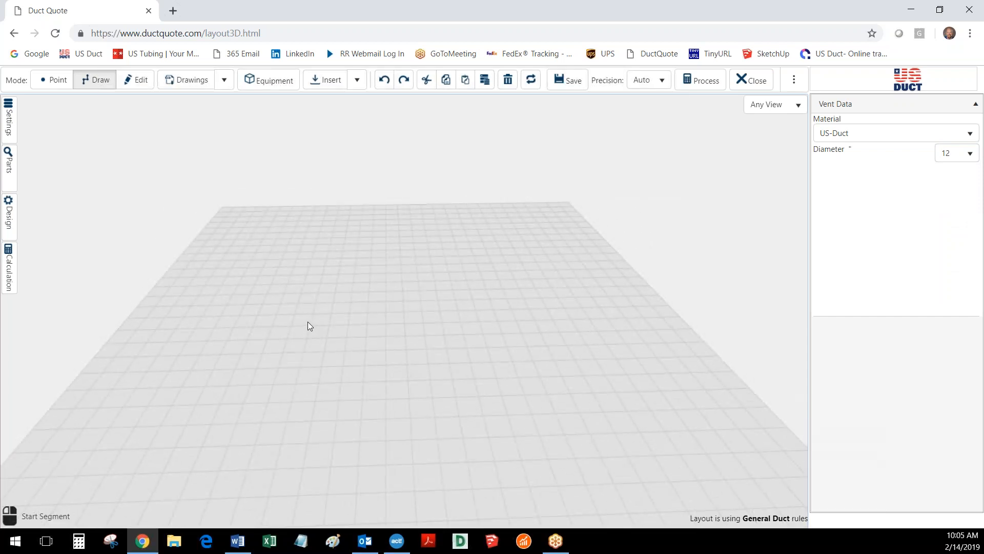
# Place a starting point at x 24", z 156" and 120" above the floor
pyautogui.click(54, 80)
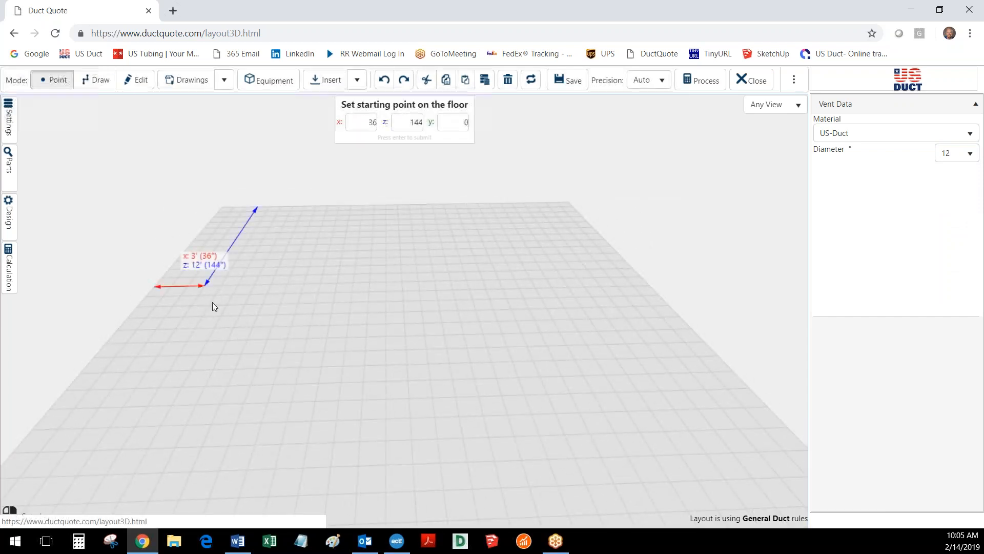
pyautogui.click(181, 294)
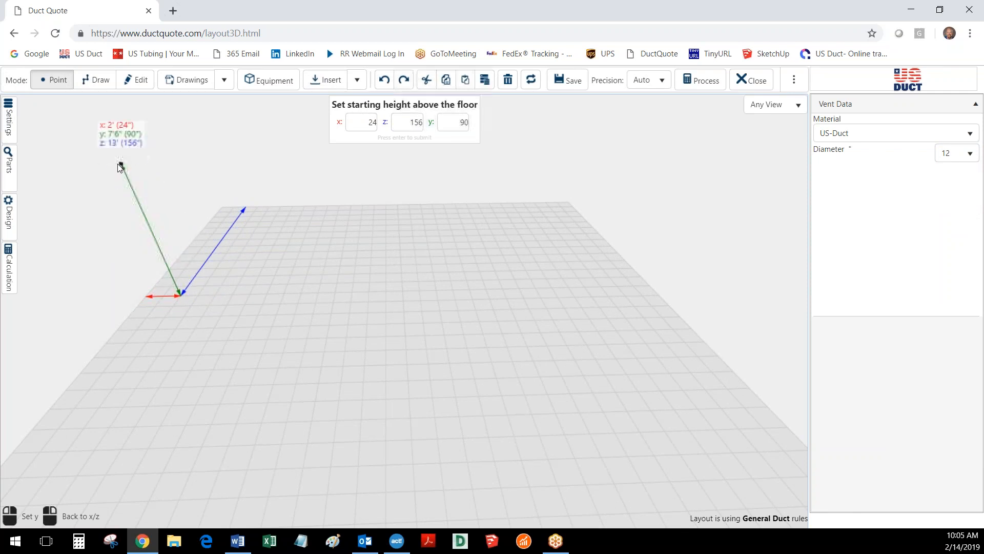
pyautogui.scroll(-1, 120, 166)
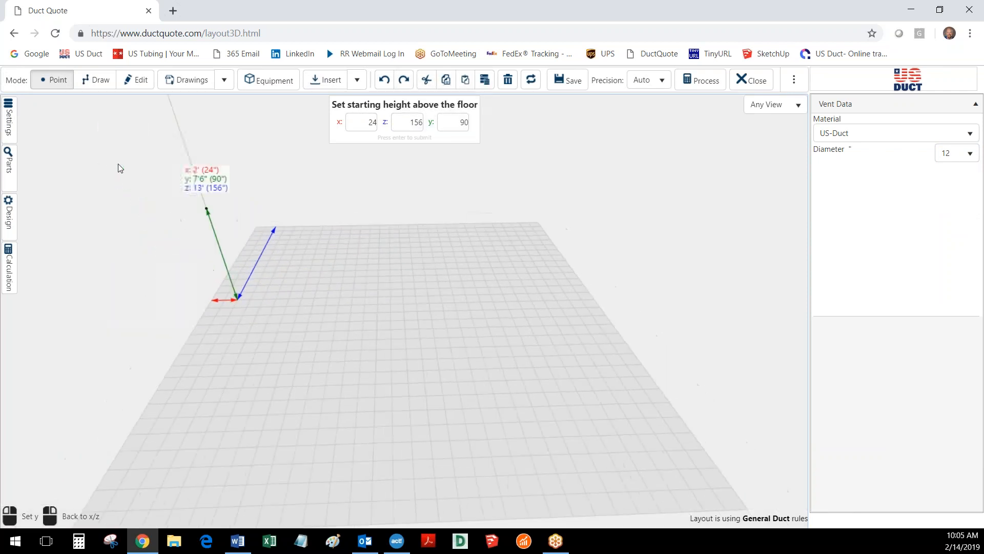
pyautogui.click(189, 173)
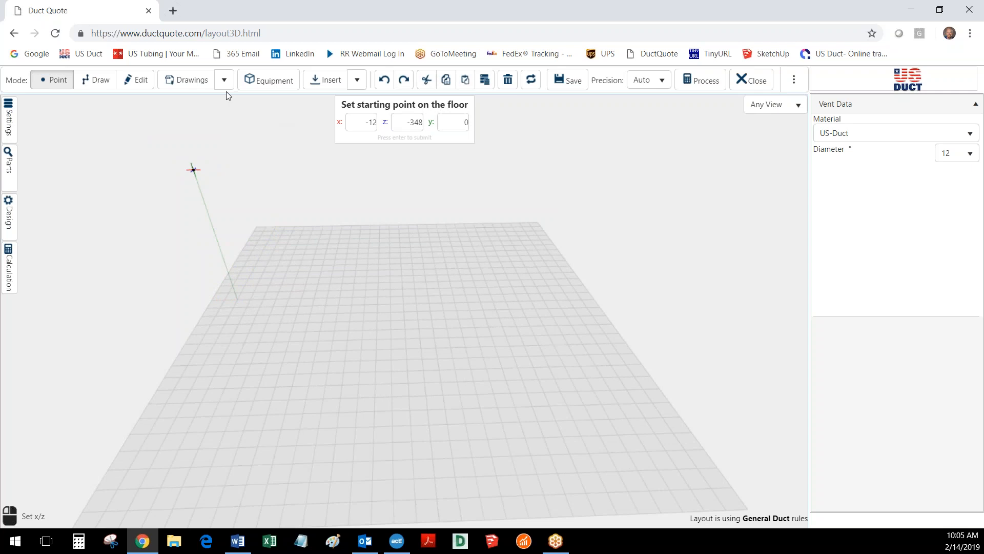
# Draw a 60" long main duct segment from the starting point along the red x axis
pyautogui.click(92, 79)
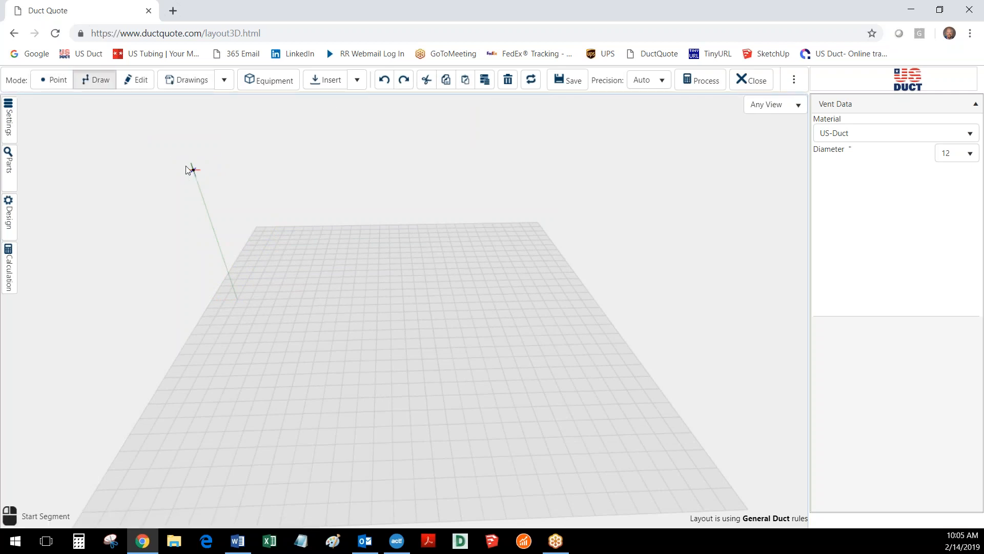
pyautogui.click(195, 172)
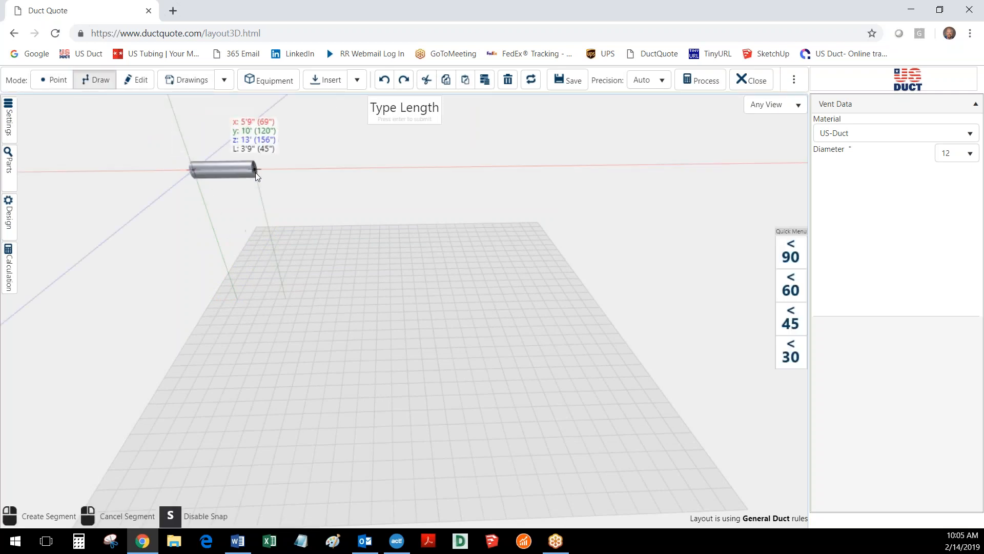
pyautogui.write('60')
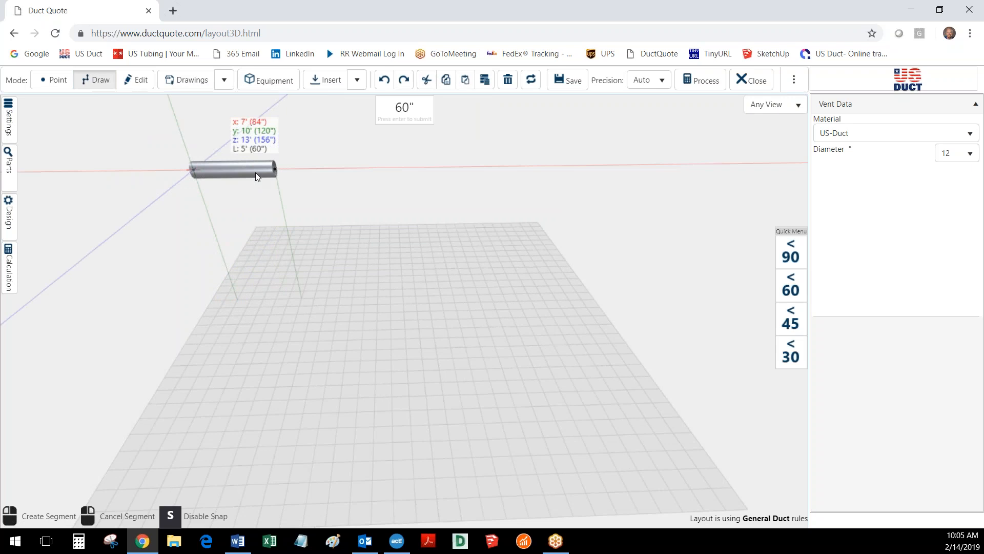
pyautogui.press('Return')
# Draw a 4-inch diameter, 48" long horizontal branch off the side of the main duct, breaking into the existing segment
pyautogui.moveTo(230, 297); pyautogui.dragTo(317, 297, button='right')
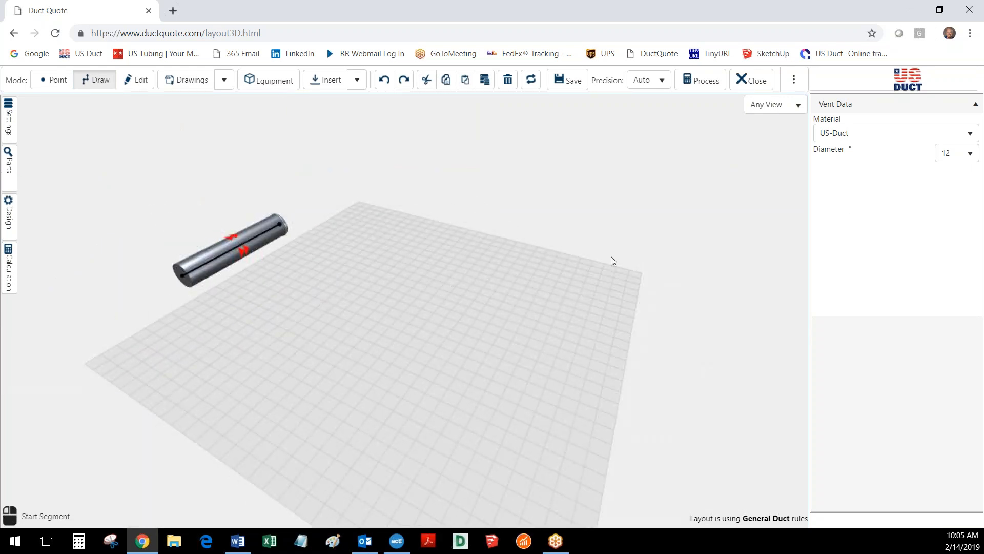
pyautogui.click(946, 154)
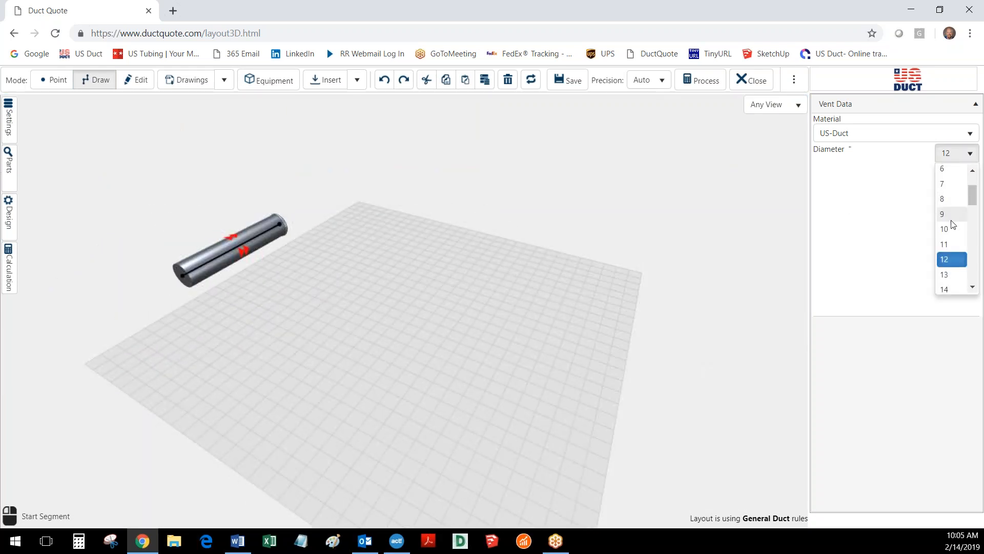
pyautogui.press('4')
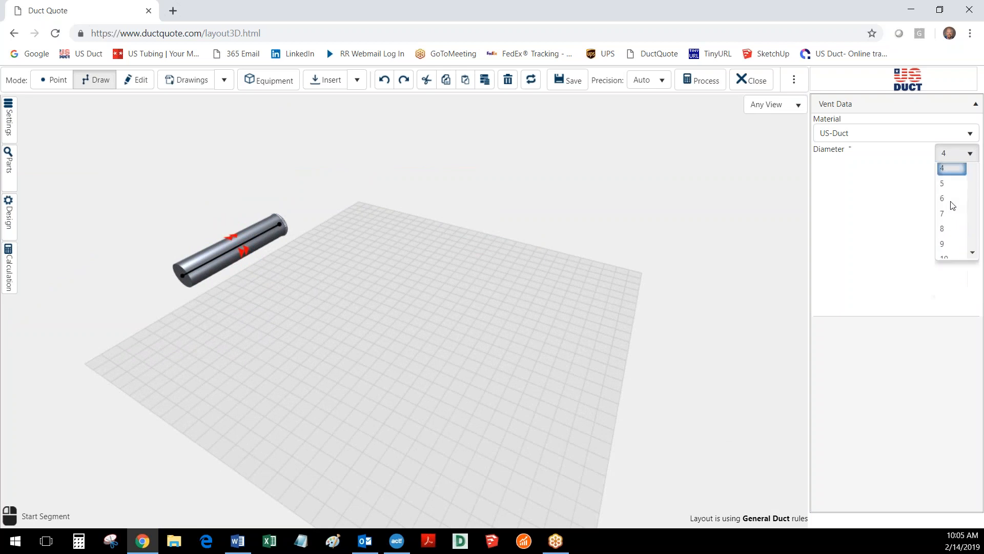
pyautogui.press('Return')
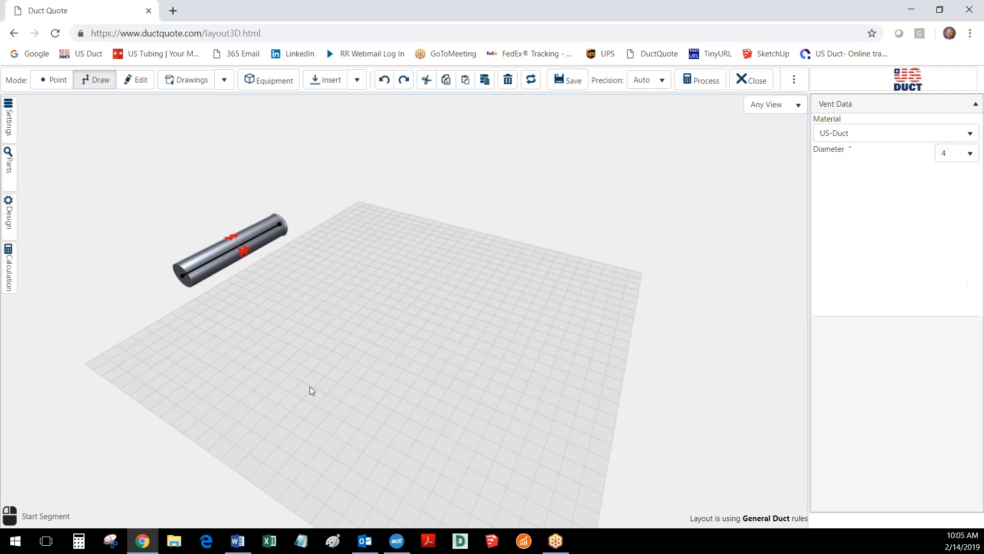
pyautogui.click(202, 266)
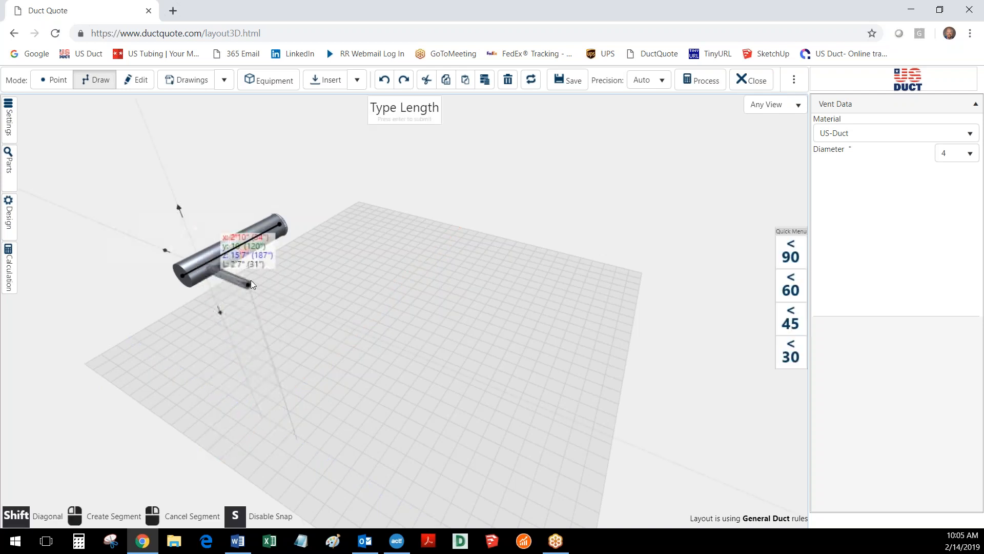
pyautogui.write('48')
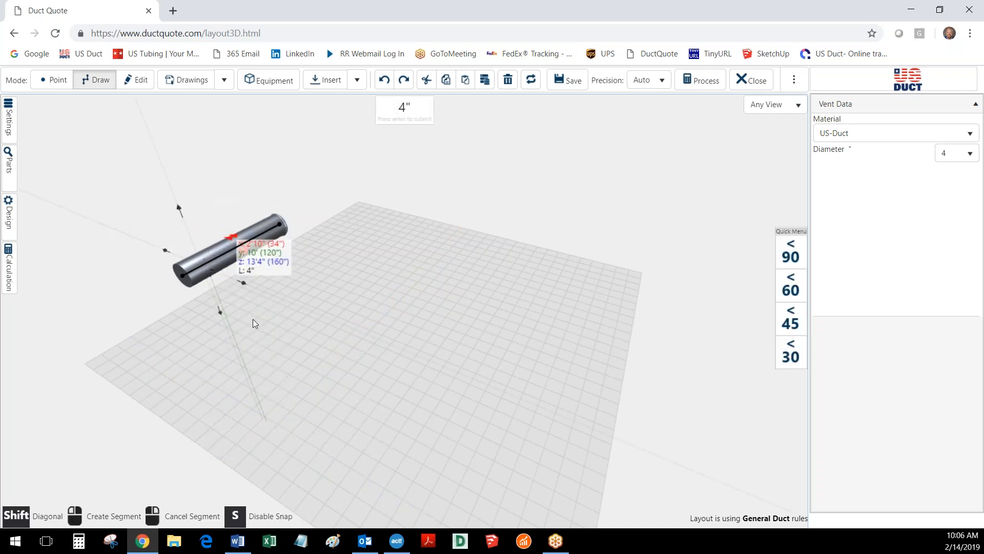
pyautogui.press('Return')
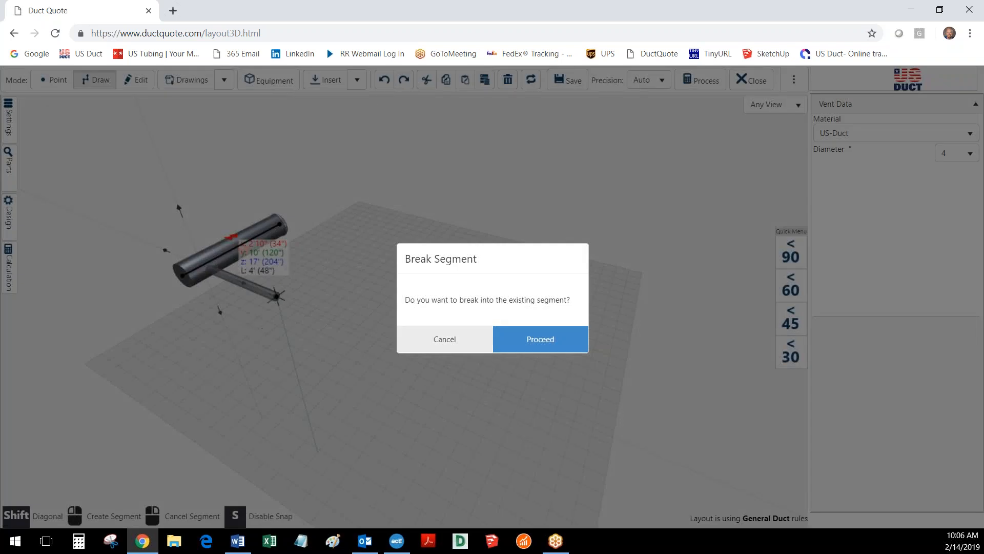
pyautogui.click(536, 339)
# Draw a 5' vertical drop down from the open end of the branch
pyautogui.moveTo(351, 363); pyautogui.dragTo(379, 345, button='right')
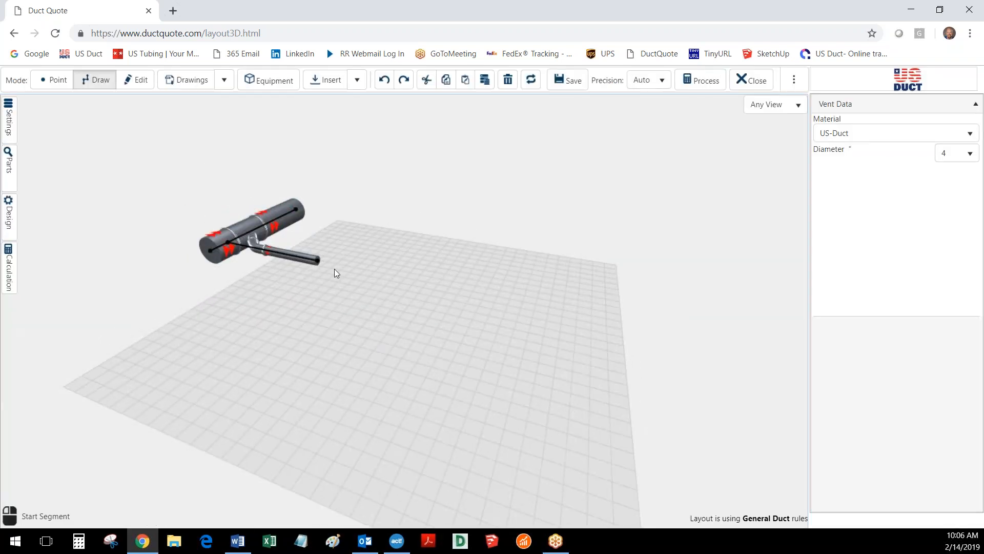
pyautogui.click(322, 263)
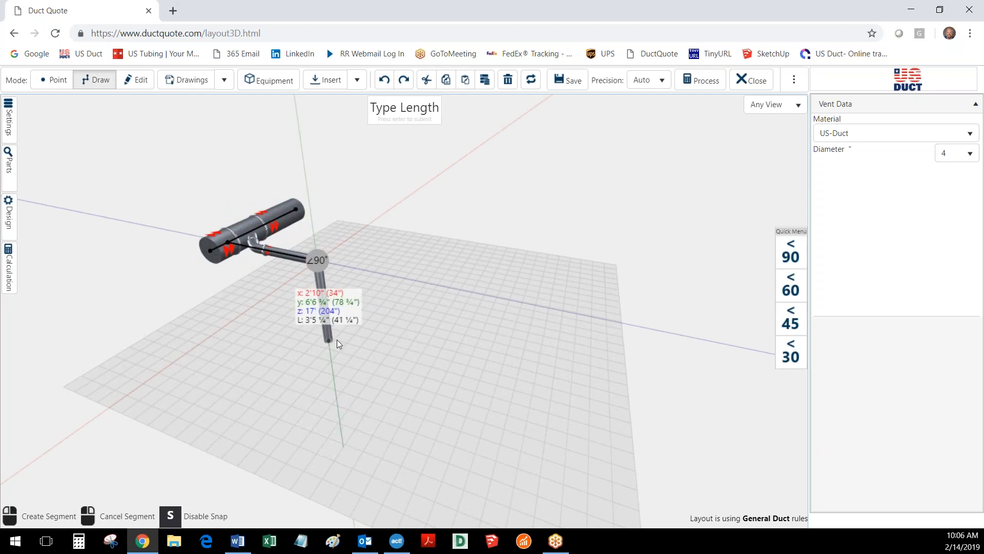
pyautogui.write("5'")
pyautogui.press('Return')
# Draw a 24" horizontal segment from the bottom of the drop, heading back under the main duct
pyautogui.moveTo(337, 405); pyautogui.dragTo(453, 353, button='right')
pyautogui.click(449, 335)
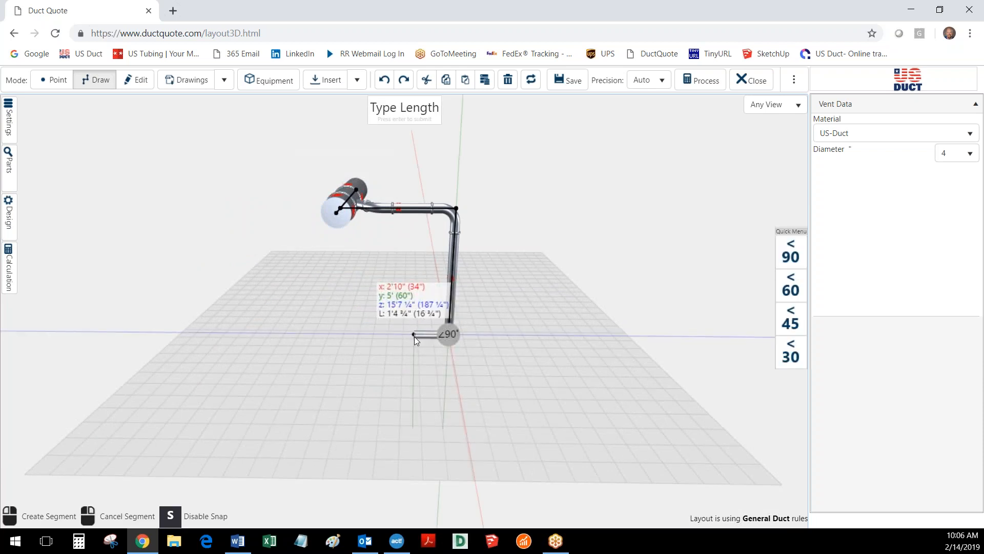
pyautogui.write('24"')
pyautogui.press('Return')
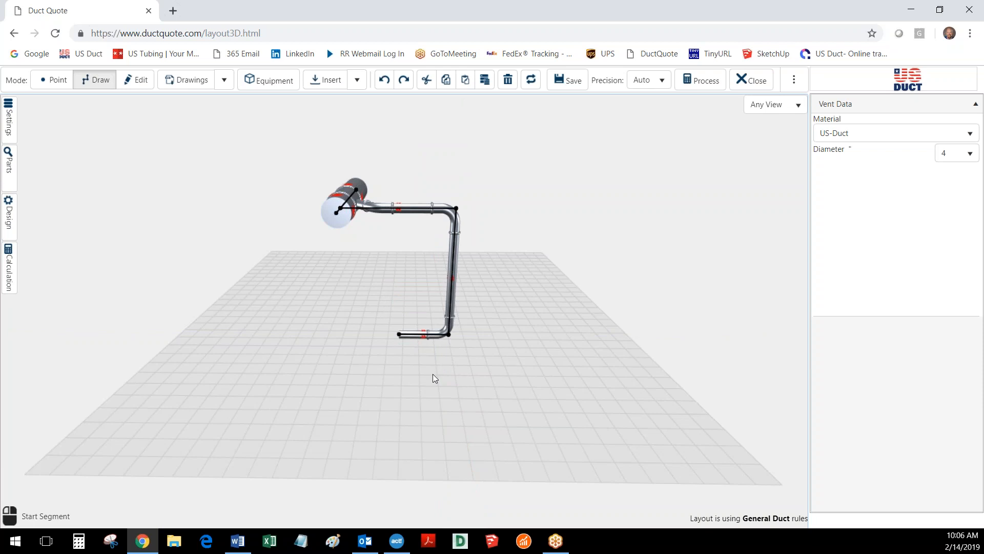
# Extend the lower horizontal run in line with a second 24" segment
pyautogui.click(399, 335)
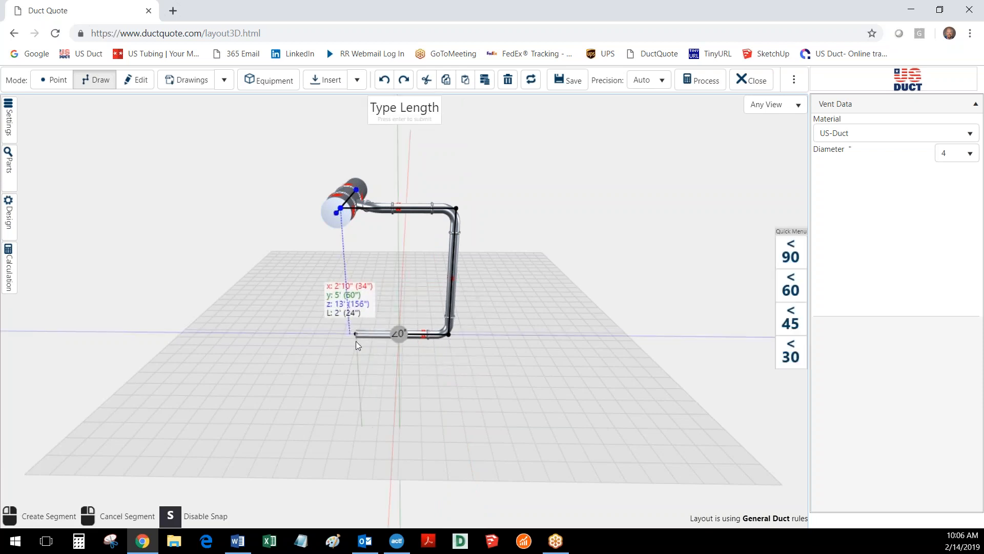
pyautogui.write('24"')
pyautogui.press('Return')
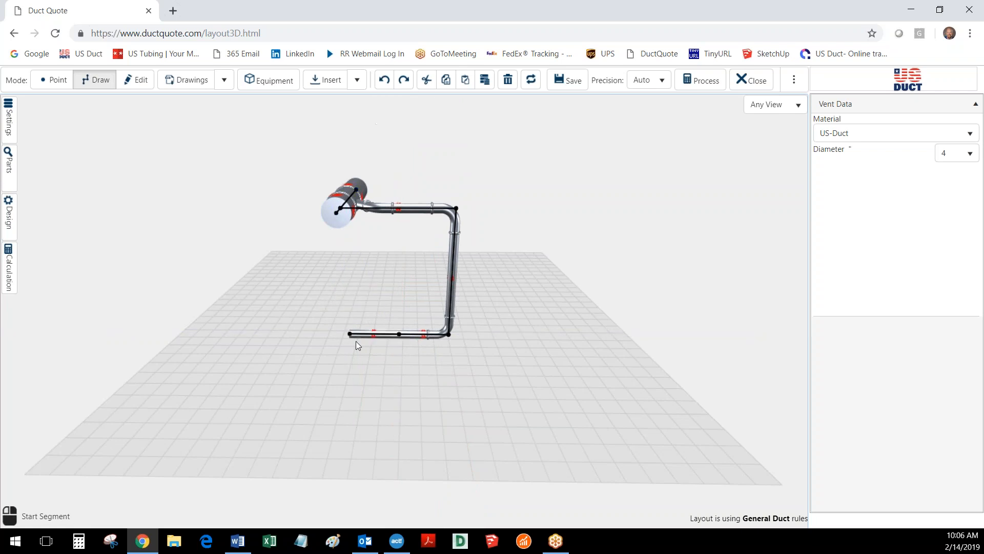
# Assign the ø4 AH Hose Adapter as the starting point of the last horizontal segment
pyautogui.click(137, 79)
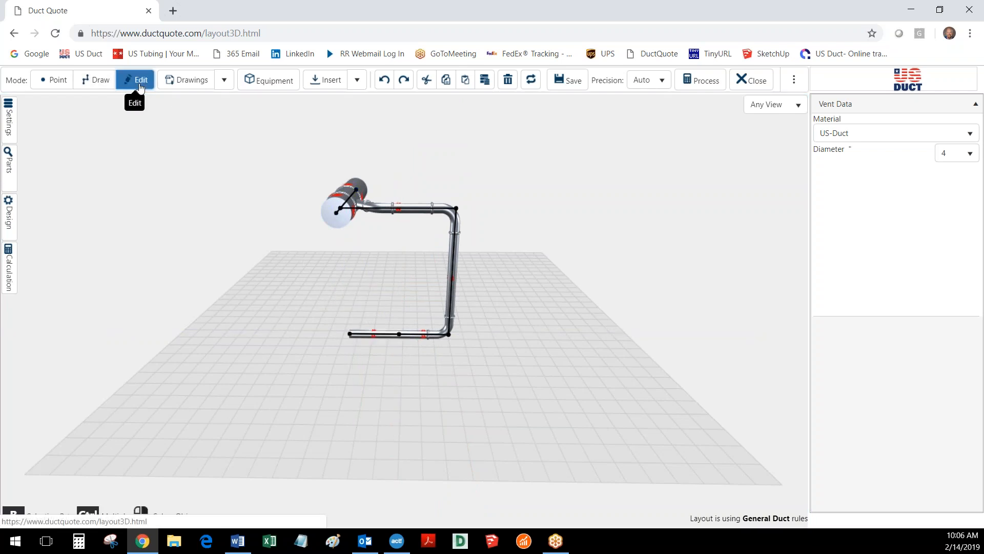
pyautogui.click(377, 336)
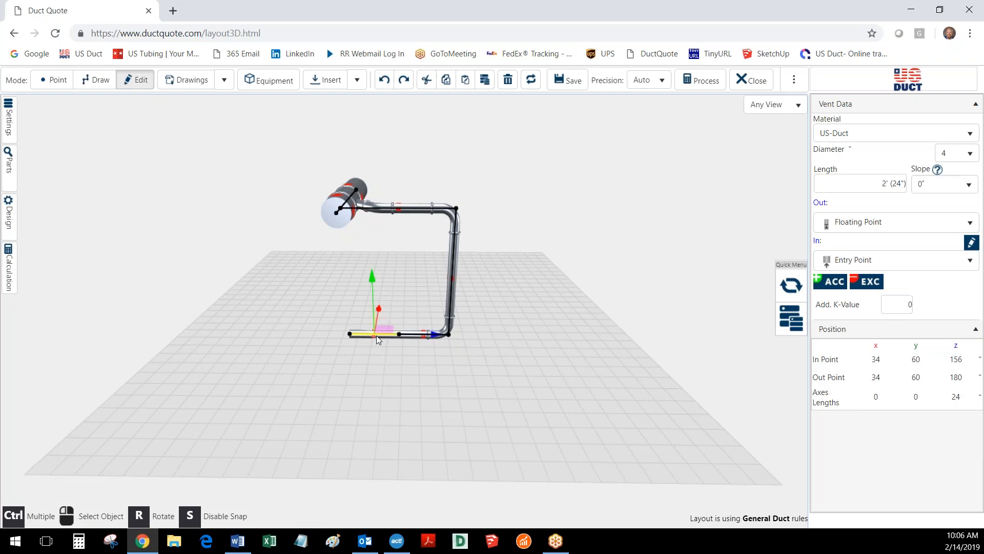
pyautogui.click(972, 243)
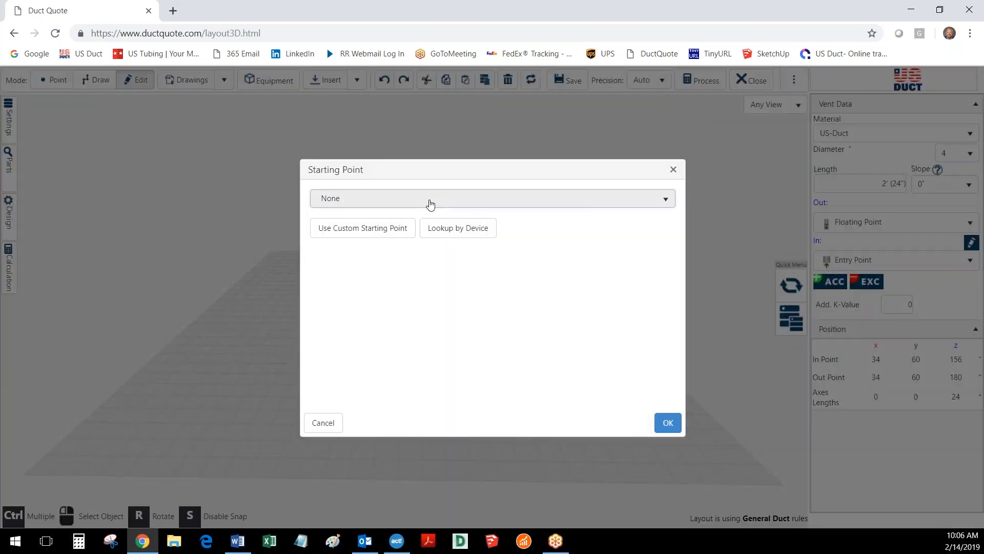
pyautogui.click(430, 204)
pyautogui.click(359, 322)
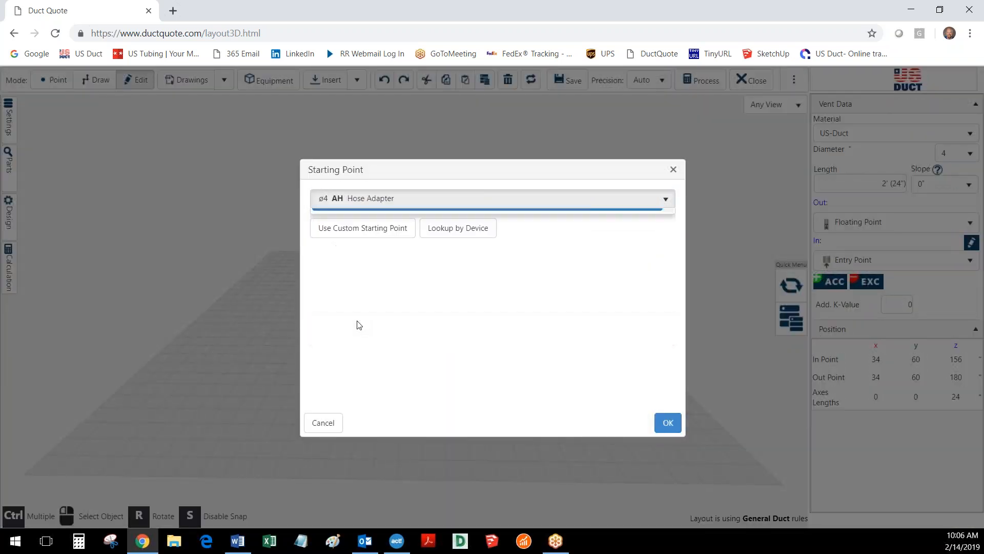
pyautogui.click(667, 422)
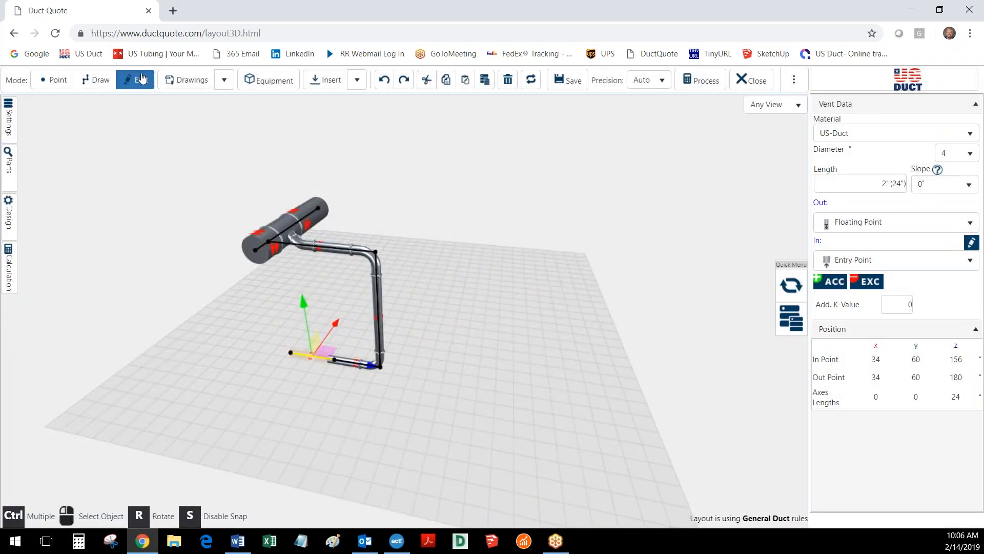
# Add a Cut-Off Full (CO) accessory to the 5' vertical drop and deselect the segment
pyautogui.click(380, 326)
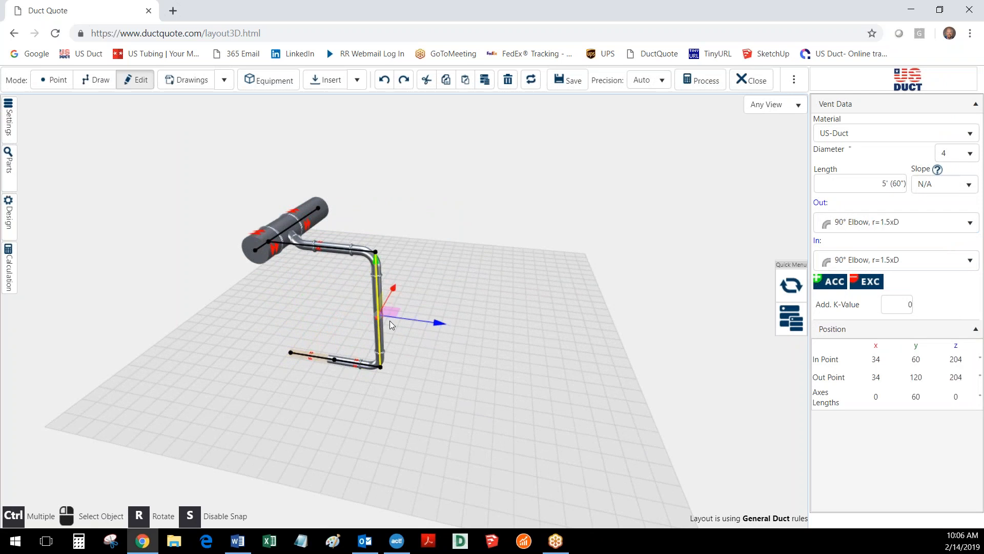
pyautogui.click(830, 283)
pyautogui.click(689, 292)
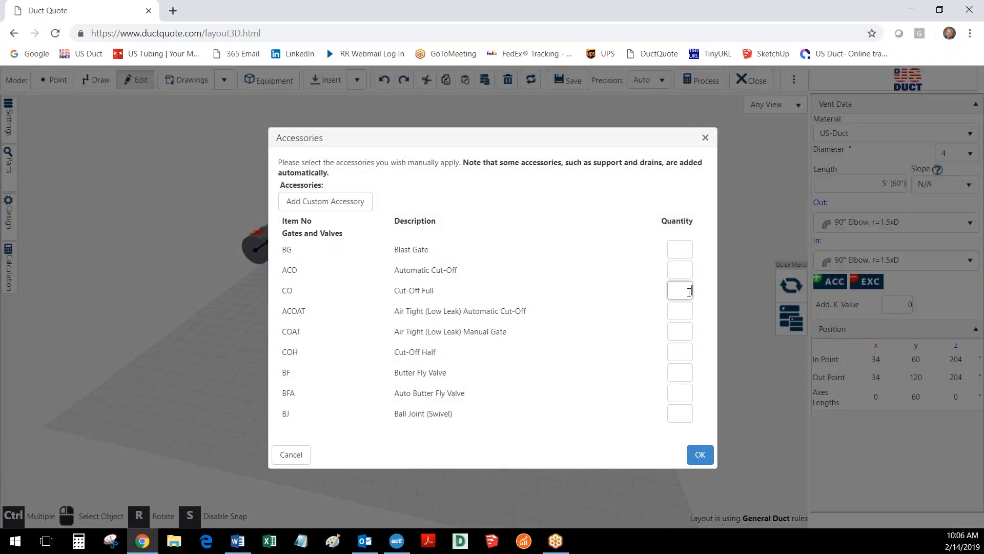
pyautogui.click(700, 452)
pyautogui.click(555, 411)
pyautogui.moveTo(533, 372); pyautogui.dragTo(488, 386)
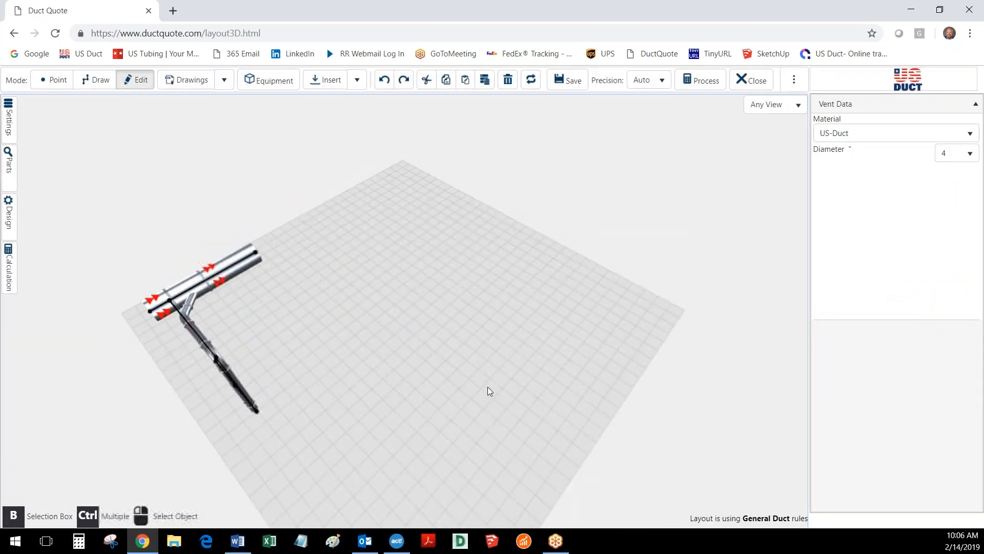
pyautogui.moveTo(388, 337); pyautogui.dragTo(583, 309)
pyautogui.moveTo(655, 400); pyautogui.dragTo(590, 396)
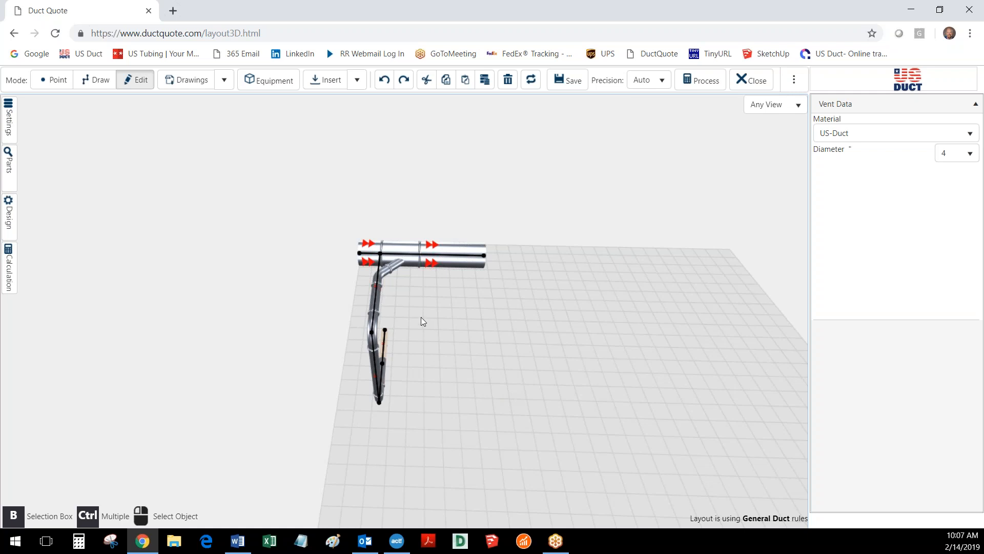
# Box-select the branch drop assembly with the main duct section downstream of it, clone it, and attach the copy to the main's open end
pyautogui.moveTo(538, 337); pyautogui.dragTo(481, 325)
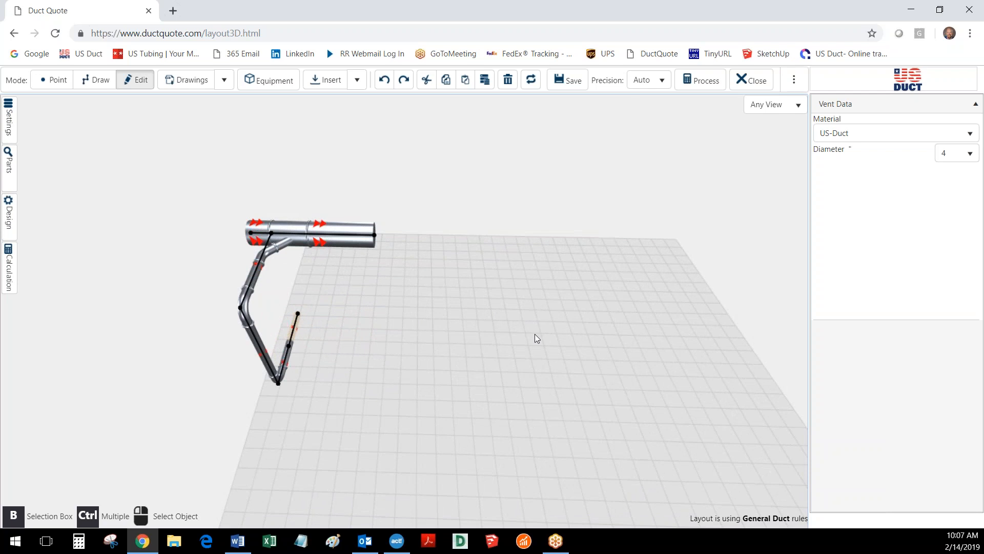
pyautogui.moveTo(518, 356); pyautogui.dragTo(583, 402)
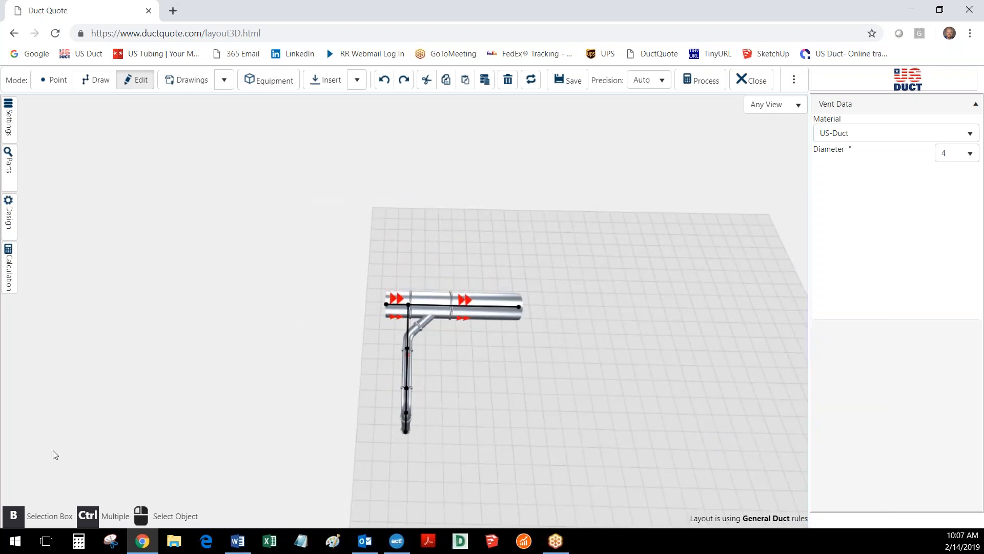
pyautogui.click(14, 517)
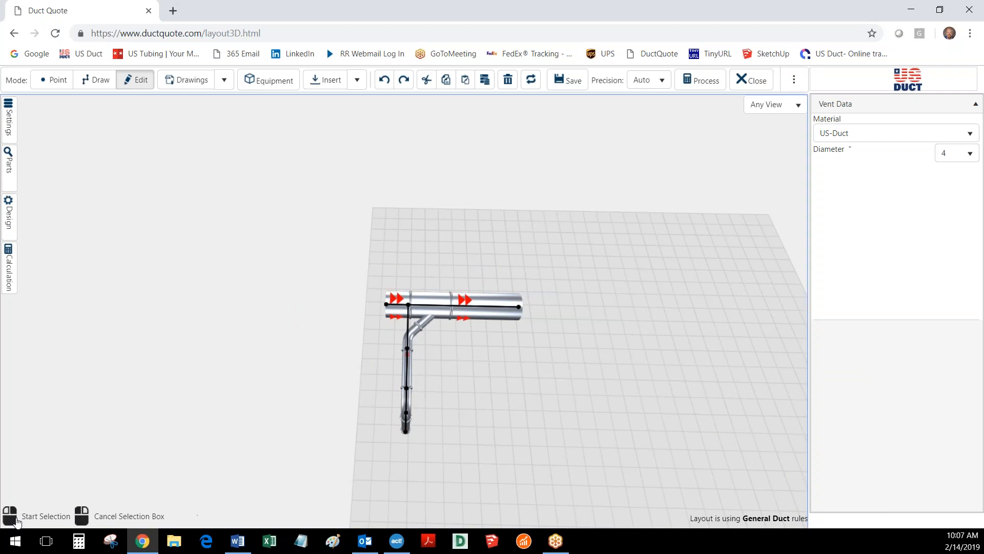
pyautogui.click(402, 258)
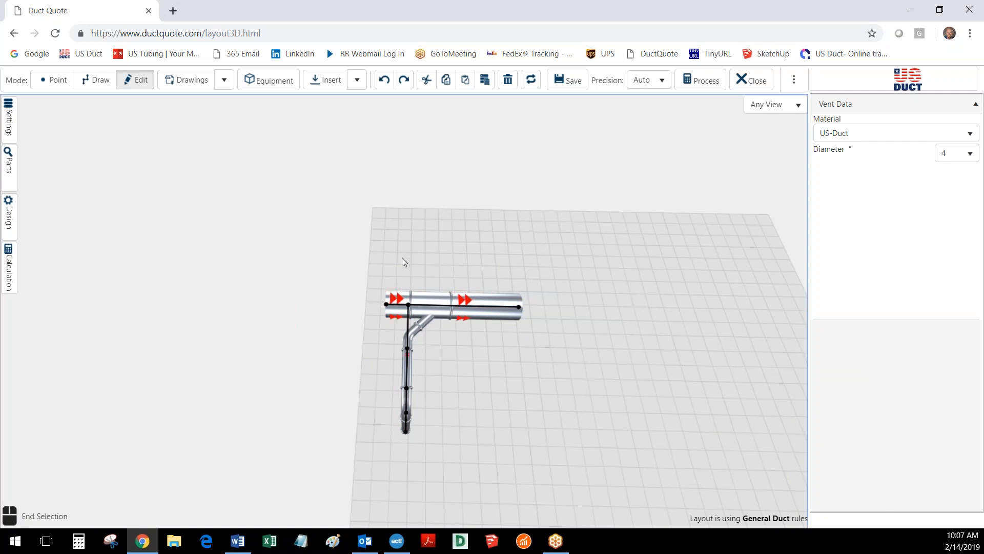
pyautogui.click(533, 448)
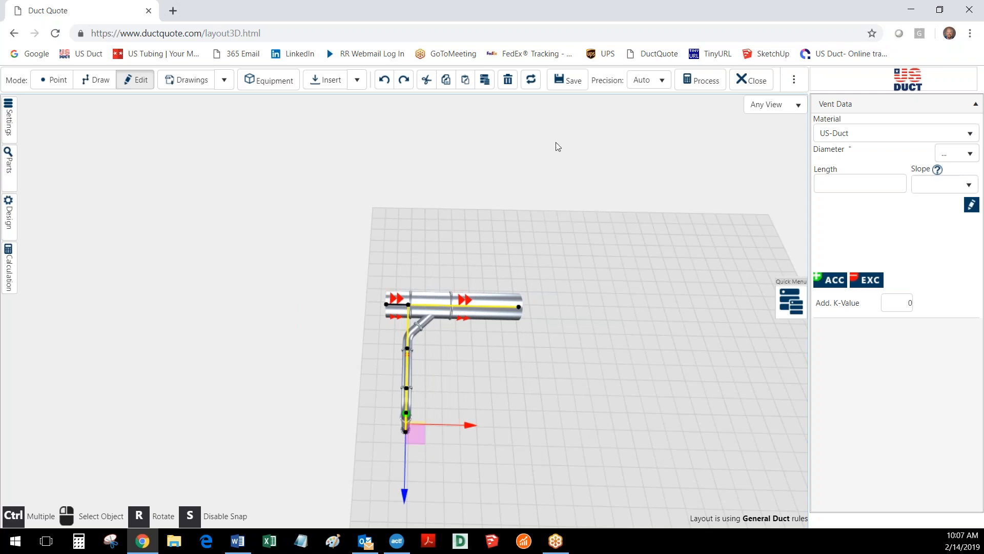
pyautogui.click(485, 80)
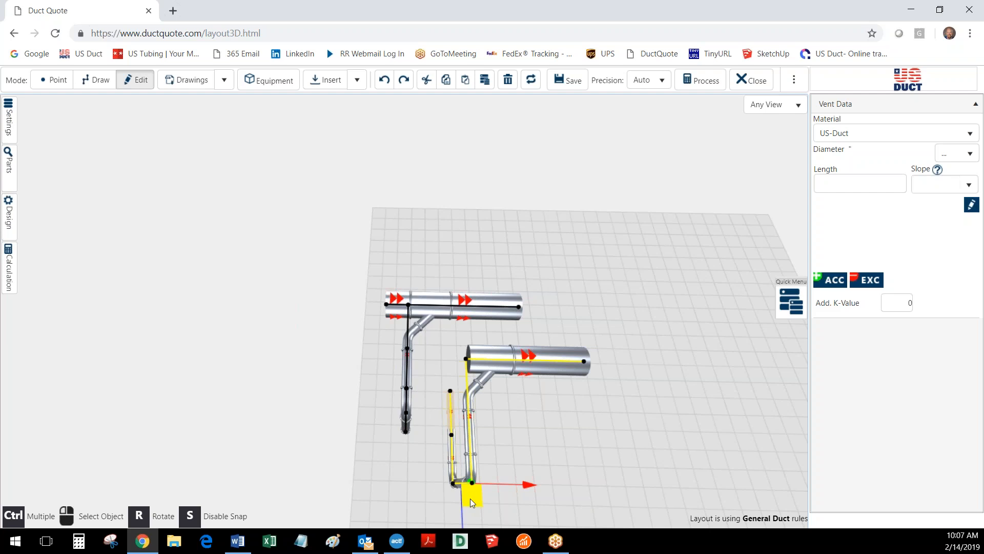
pyautogui.moveTo(470, 500)
pyautogui.mouseDown()
pyautogui.moveTo(559, 478)
pyautogui.moveTo(574, 445)
pyautogui.moveTo(526, 439)
pyautogui.mouseUp()
# Clone the selected drop-and-main assembly two more times, joining each copy to the main's downstream end, and deselect the last copy
pyautogui.moveTo(597, 413); pyautogui.dragTo(496, 390, button='right')
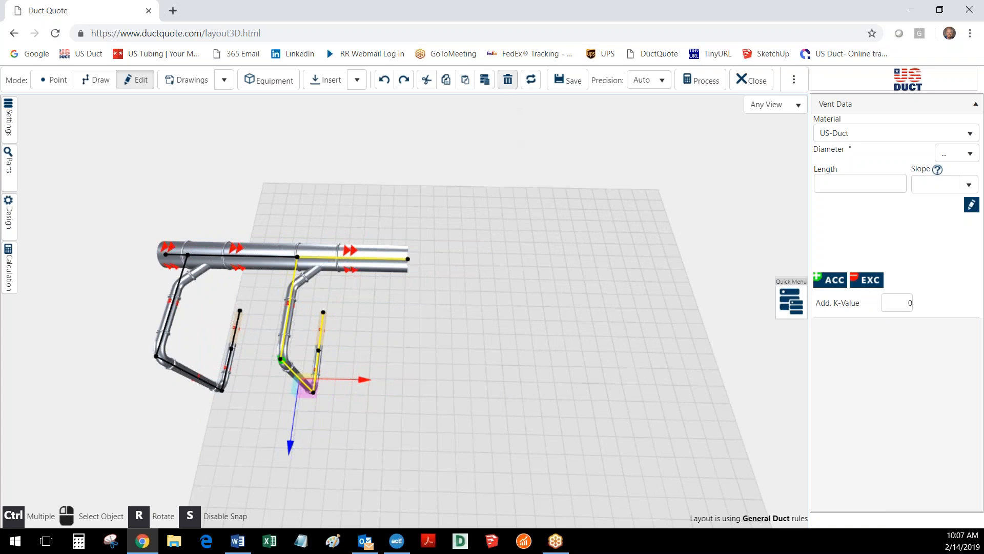
pyautogui.click(484, 80)
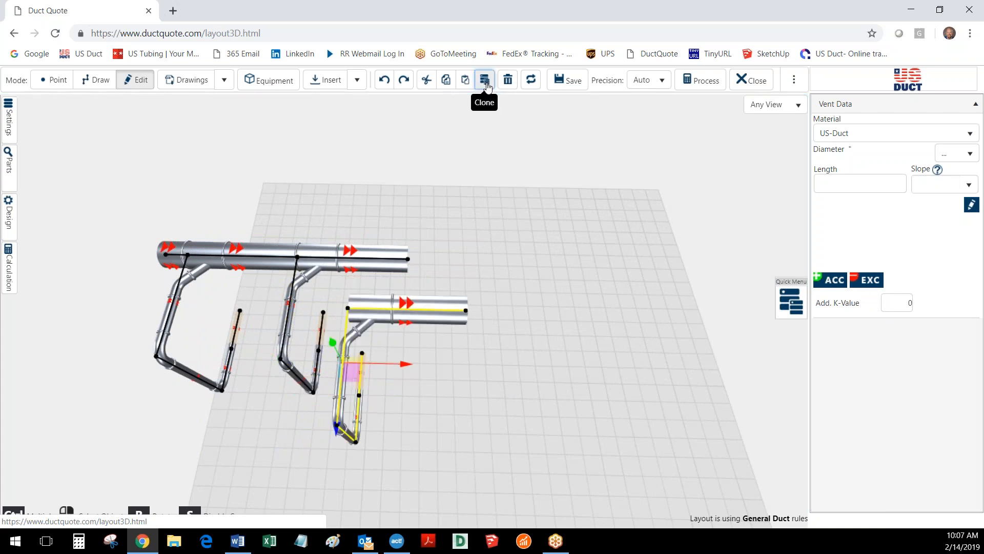
pyautogui.moveTo(370, 379)
pyautogui.mouseDown()
pyautogui.moveTo(447, 345)
pyautogui.moveTo(425, 320)
pyautogui.mouseUp()
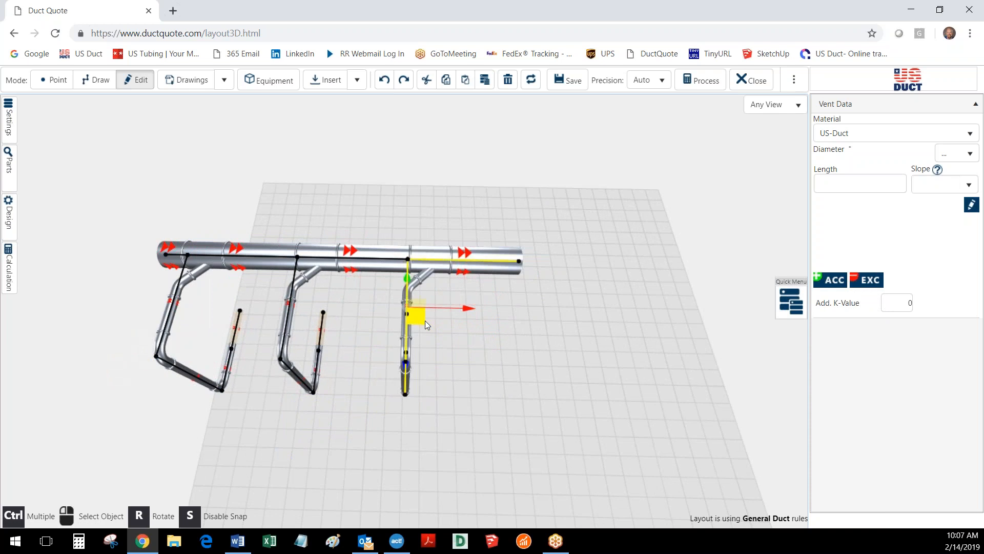
pyautogui.click(487, 85)
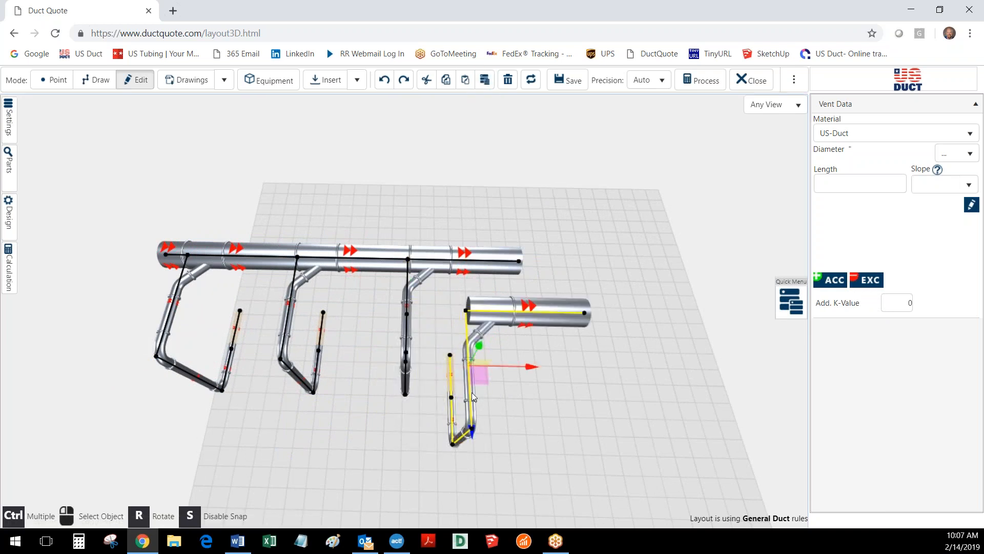
pyautogui.moveTo(480, 377)
pyautogui.mouseDown()
pyautogui.moveTo(558, 336)
pyautogui.moveTo(556, 318)
pyautogui.moveTo(538, 318)
pyautogui.mouseUp()
pyautogui.moveTo(471, 429); pyautogui.dragTo(523, 419)
pyautogui.click(523, 419)
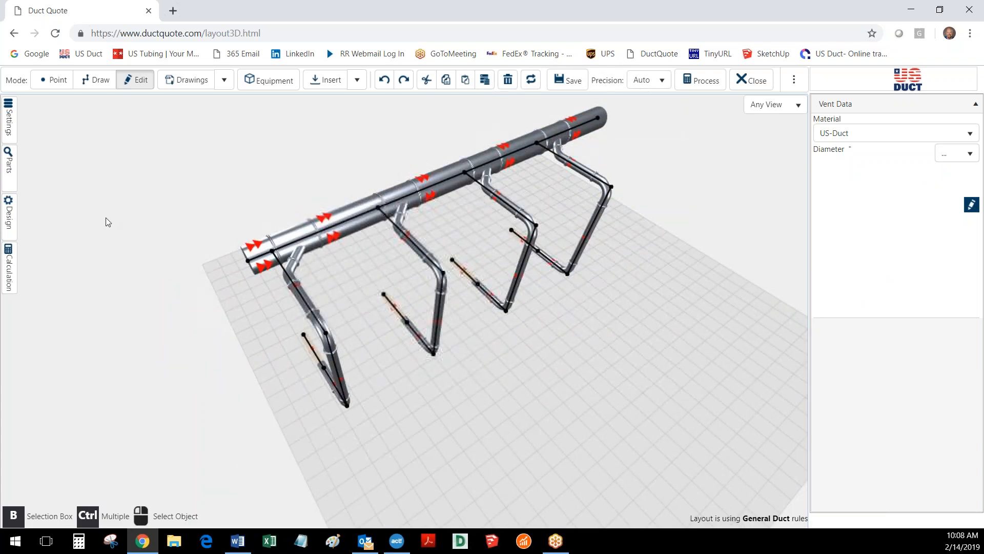
# Turn on the display of section icons in the layout settings and close the settings
pyautogui.click(8, 134)
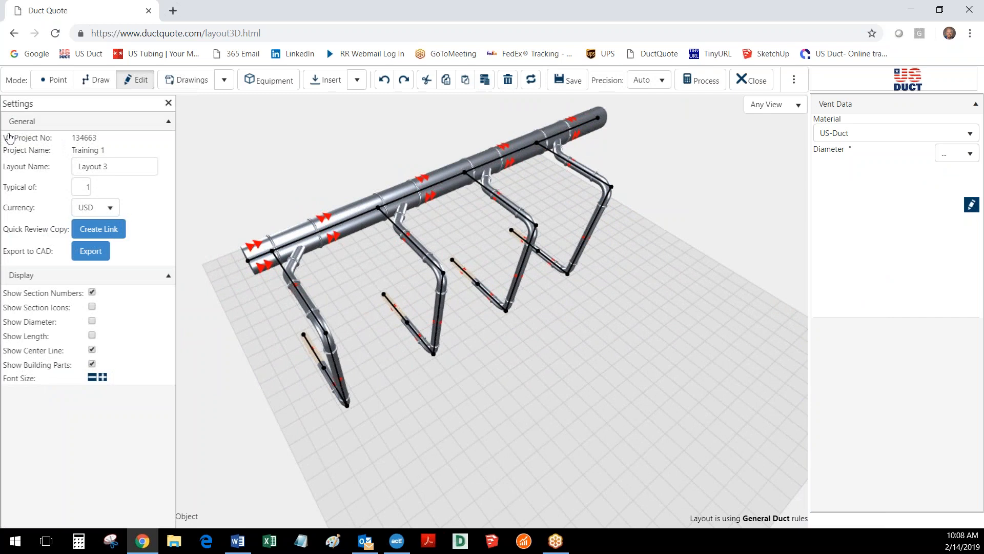
pyautogui.click(92, 307)
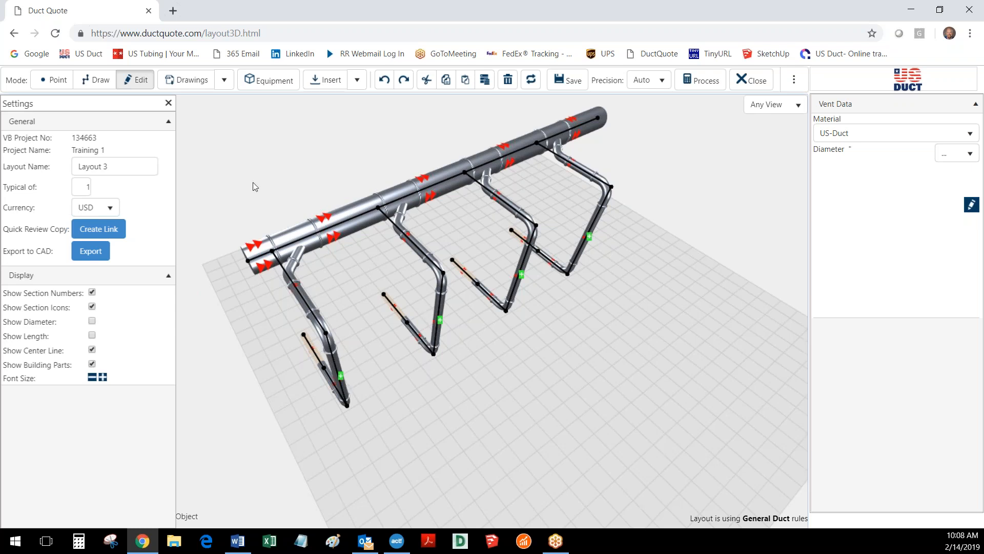
pyautogui.click(169, 102)
pyautogui.moveTo(457, 405); pyautogui.dragTo(430, 406)
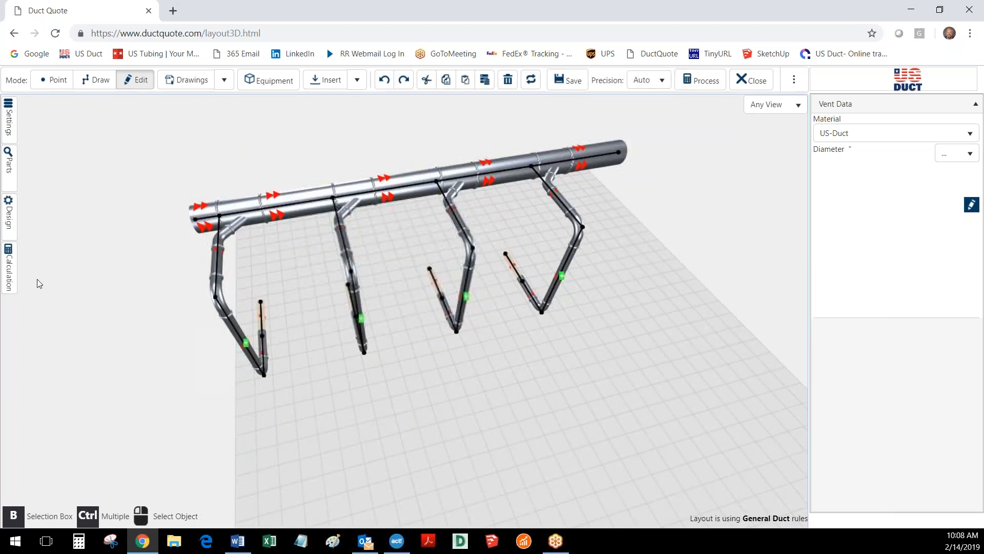
# Set Open Ends to Automatic, run the system calculation, and close the results and the calculation parameters
pyautogui.click(8, 275)
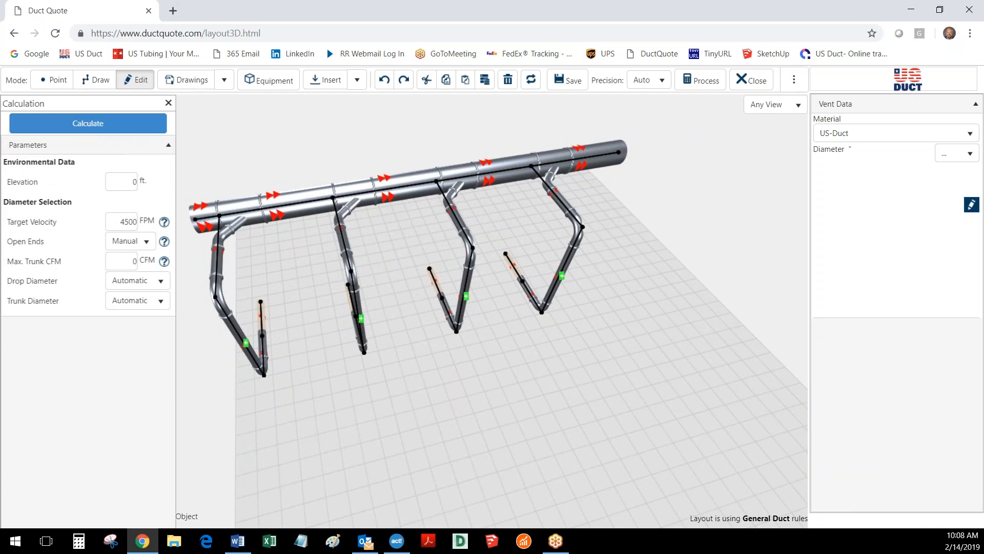
pyautogui.click(131, 241)
pyautogui.click(132, 277)
pyautogui.click(142, 127)
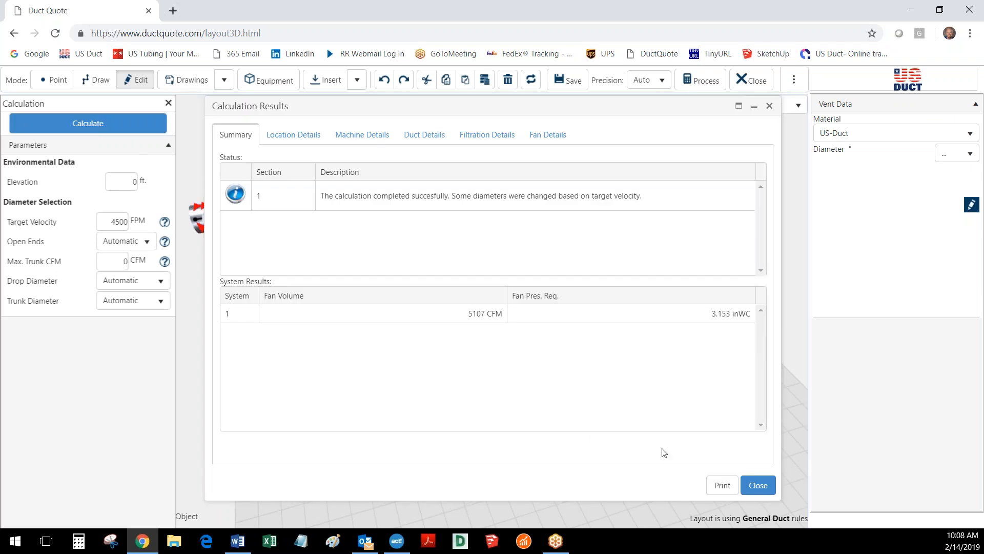
pyautogui.click(758, 485)
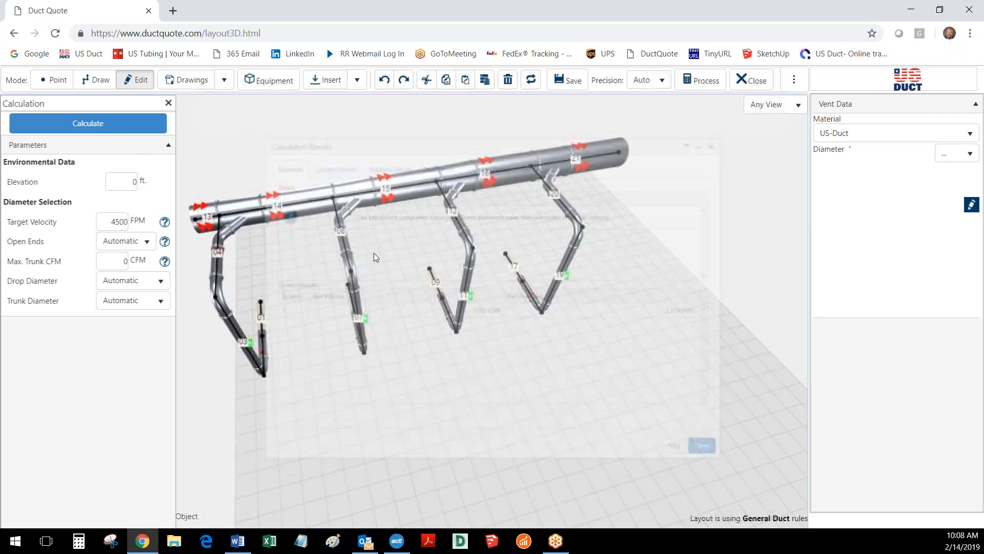
pyautogui.click(168, 104)
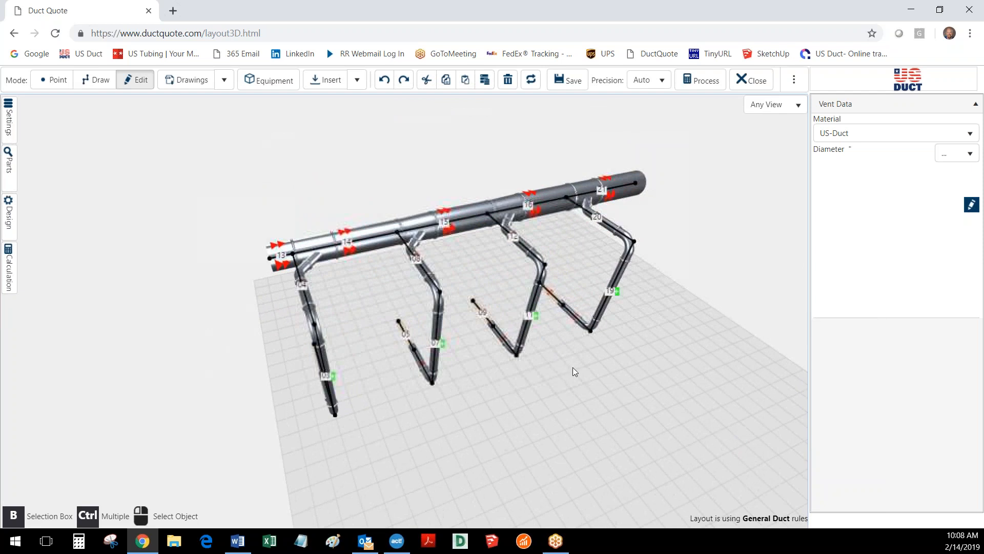
pyautogui.moveTo(417, 416)
pyautogui.mouseDown()
pyautogui.moveTo(567, 423)
pyautogui.moveTo(395, 423)
pyautogui.moveTo(401, 414)
pyautogui.mouseUp()
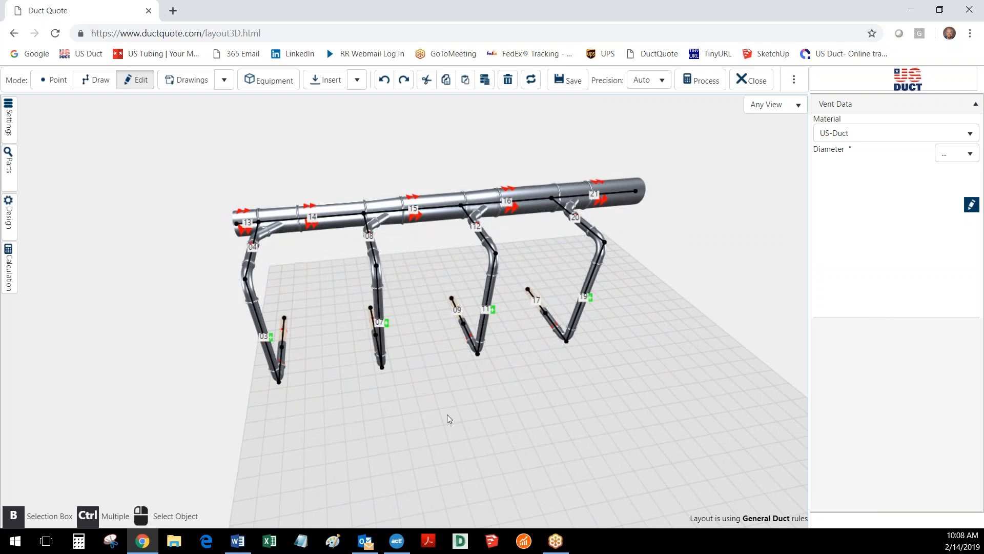